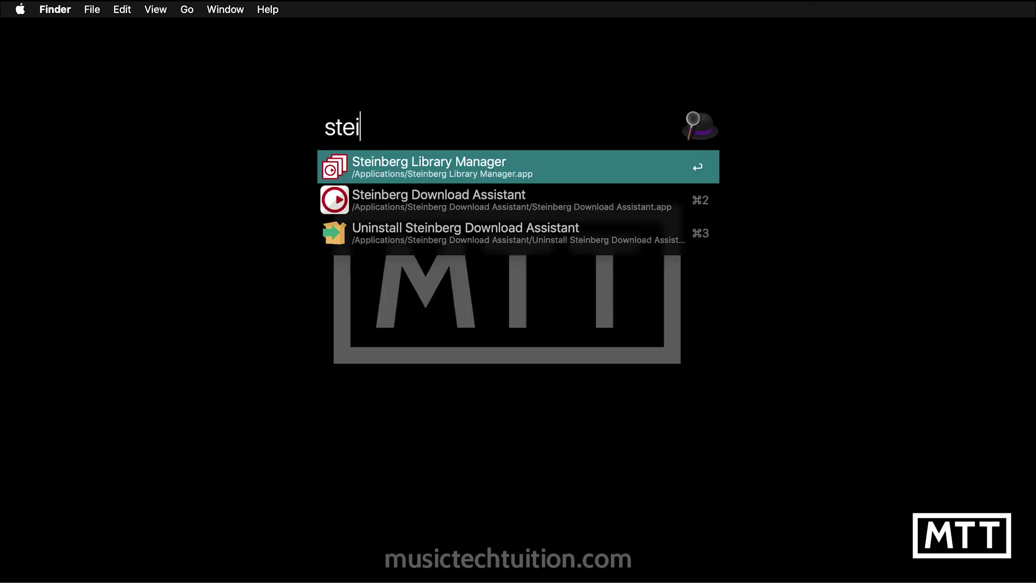
- Search 'stein' to launch Steinberg Download Assistant, first in Alfred and then in Windows search
{"action": "type", "text": "n"}
{"action": "key", "text": "Down"}
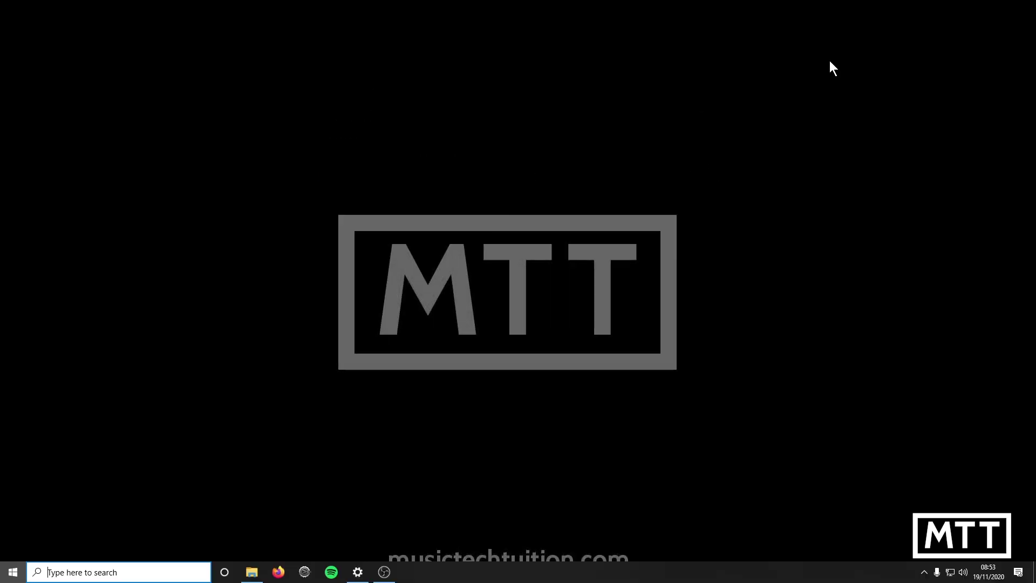
{"action": "key", "text": "super"}
{"action": "type", "text": "s"}
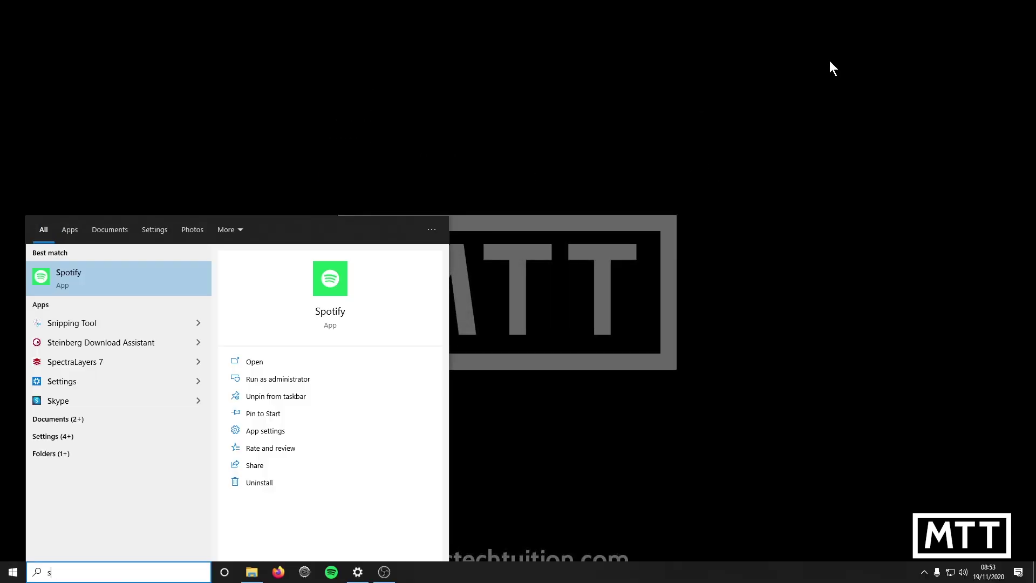
{"action": "type", "text": "tein"}
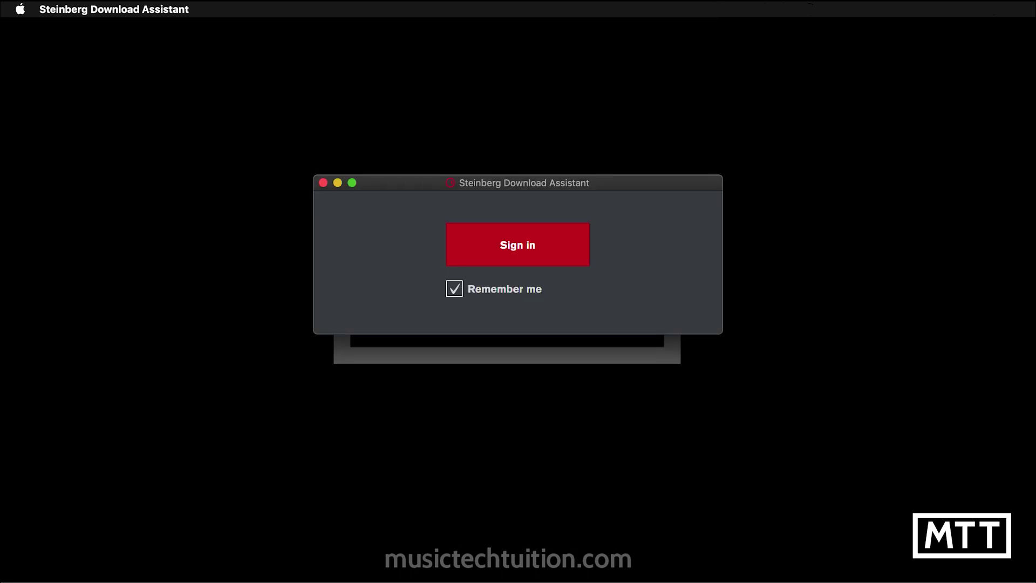
{"action": "left_click", "coordinate": [530, 255]}
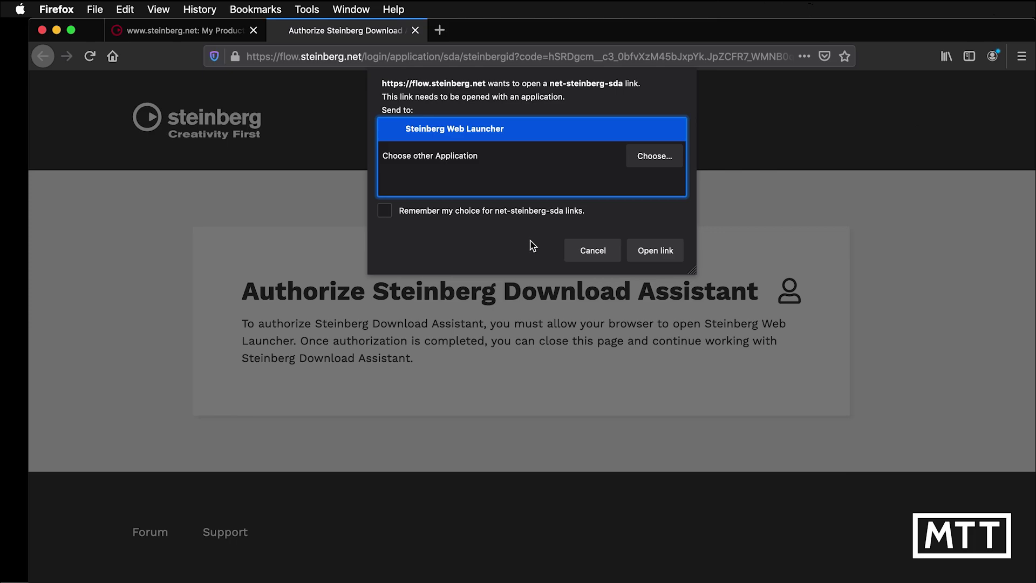
- Allow the authorization link, hide Firefox, and show the Cubase Pro 11 Update downloads list
{"action": "left_click", "coordinate": [650, 250]}
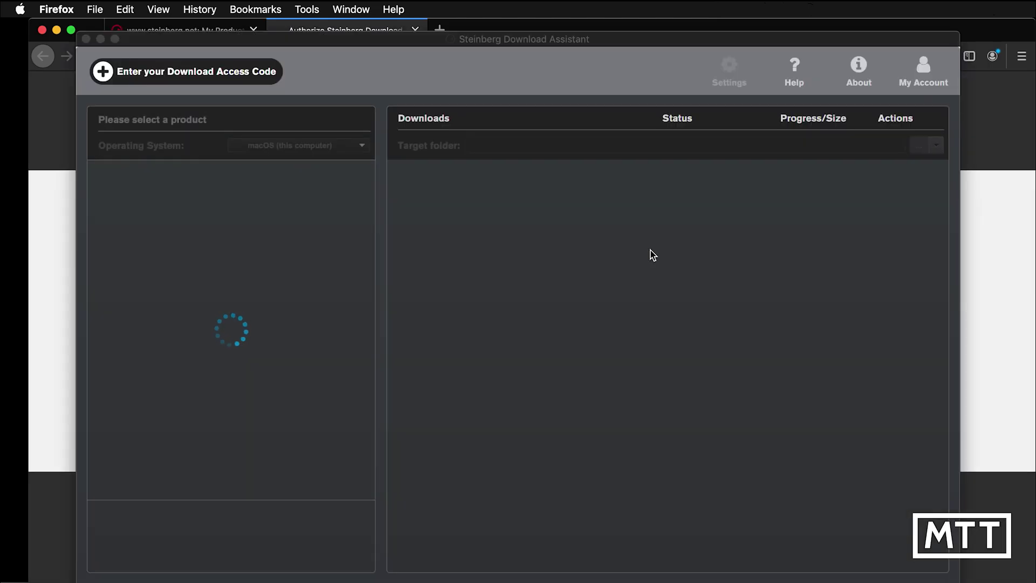
{"action": "left_click", "coordinate": [57, 30]}
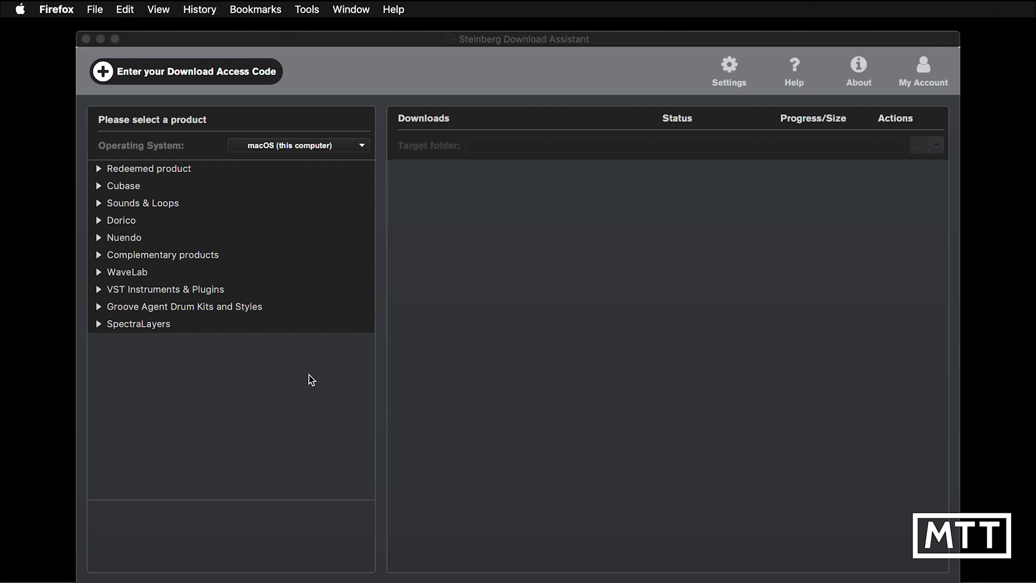
{"action": "left_click", "coordinate": [100, 186]}
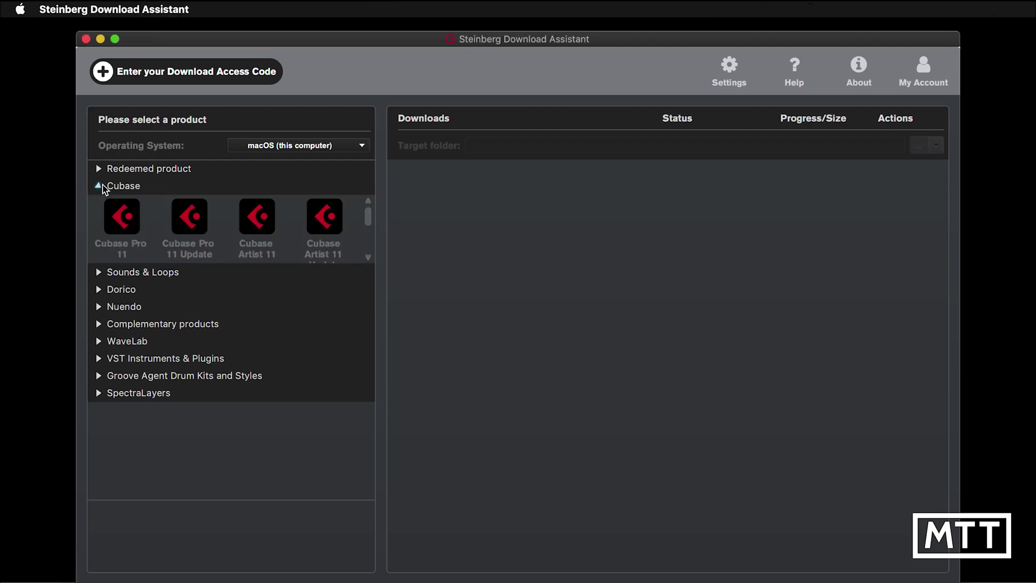
{"action": "left_click", "coordinate": [197, 223]}
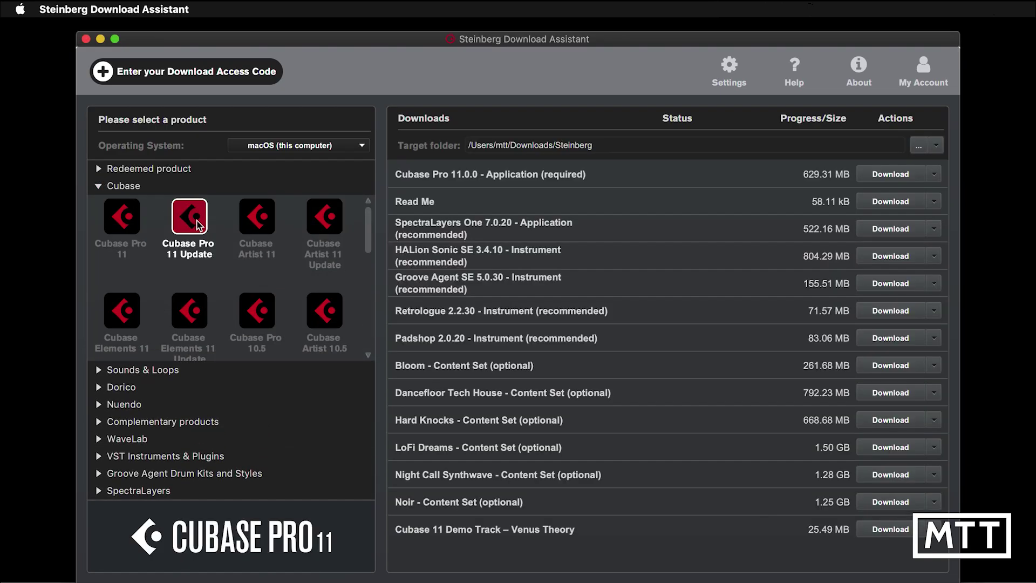
{"action": "left_click", "coordinate": [130, 221]}
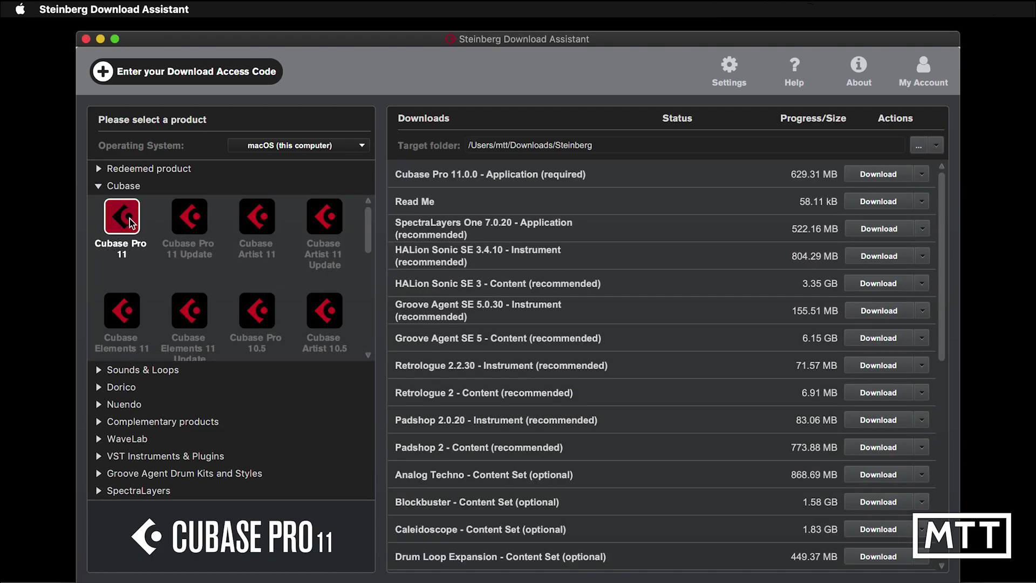
{"action": "left_click", "coordinate": [184, 230]}
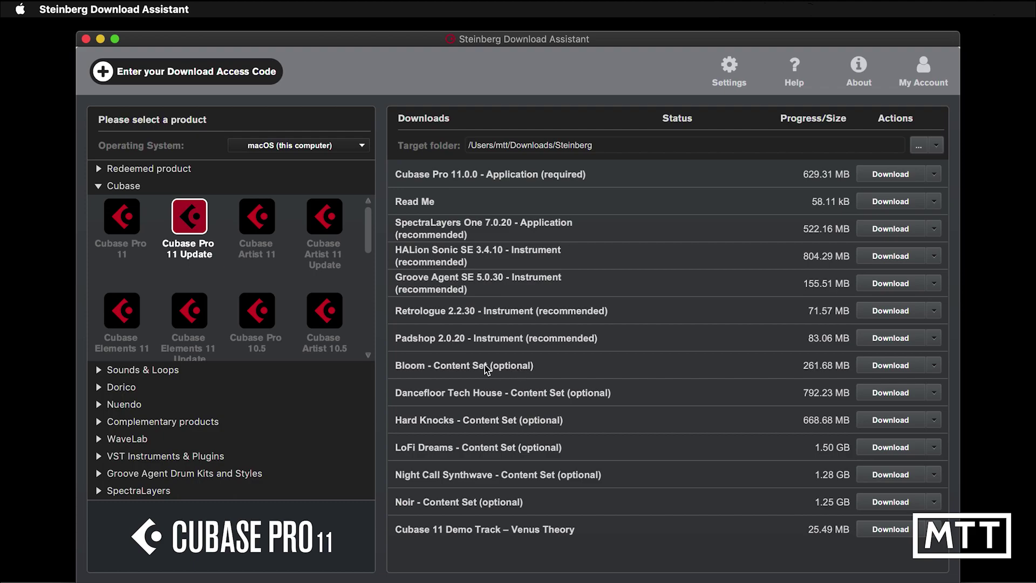
- Download the 261.68 MB Bloom - Content Set (optional) until its button reads Install
{"action": "left_click", "coordinate": [885, 368]}
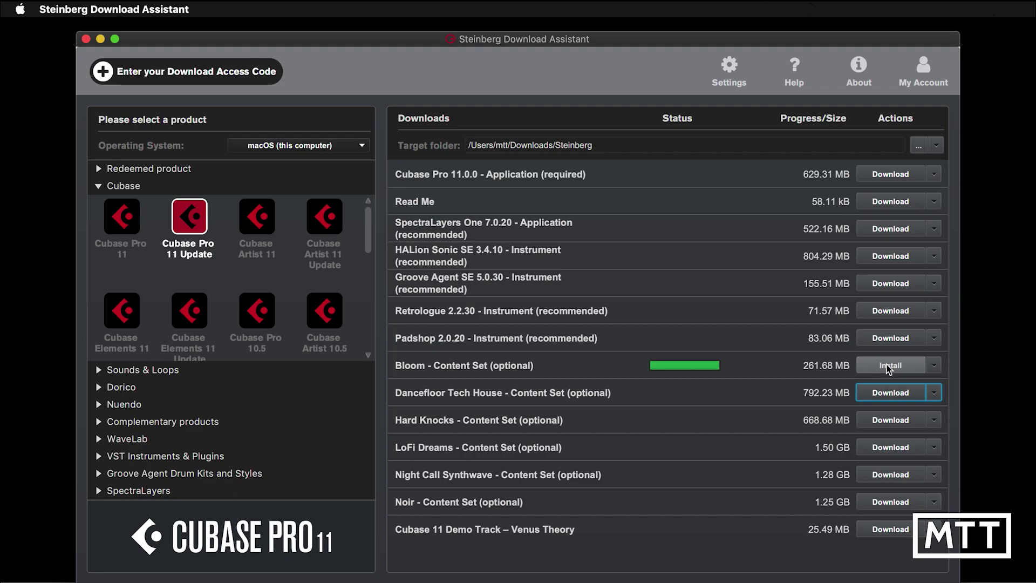
{"action": "left_click", "coordinate": [885, 365]}
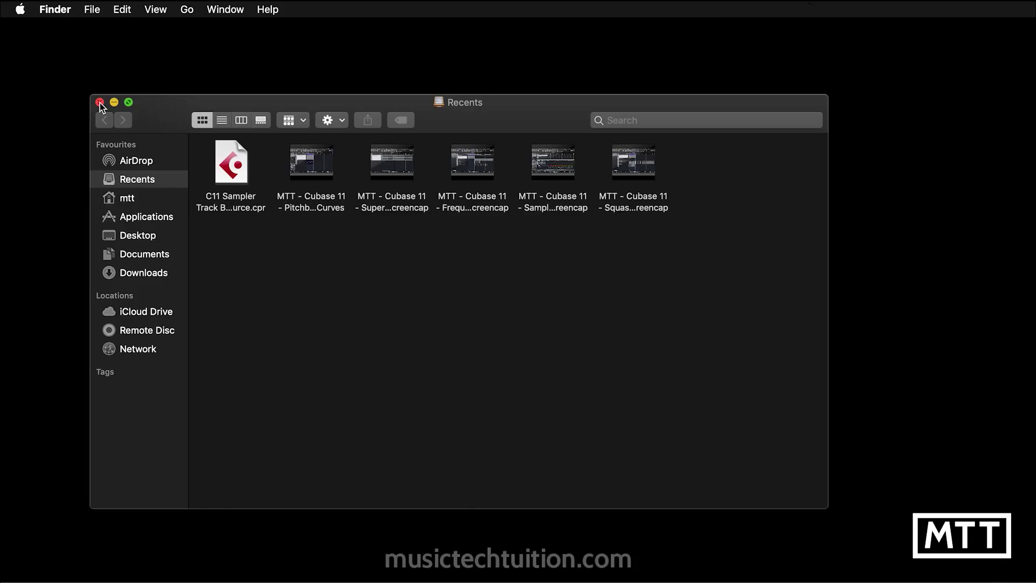
- Expand Downloads > Steinberg > OSX > Bloom - Content Set (optional) in Finder to reveal FCP_SMT_809_Bloom.vstsound
{"action": "left_click", "coordinate": [145, 274]}
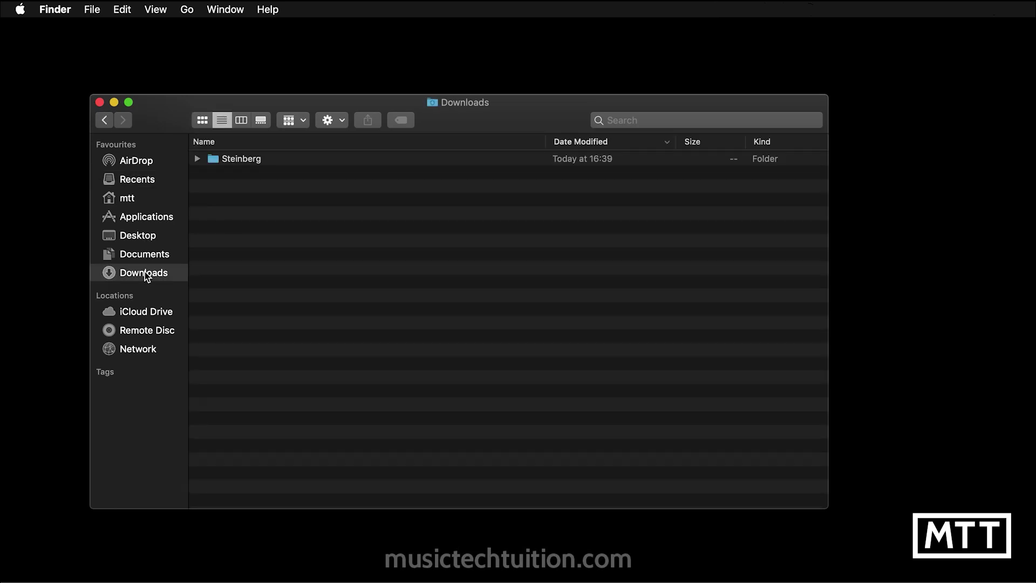
{"action": "left_click", "coordinate": [197, 159]}
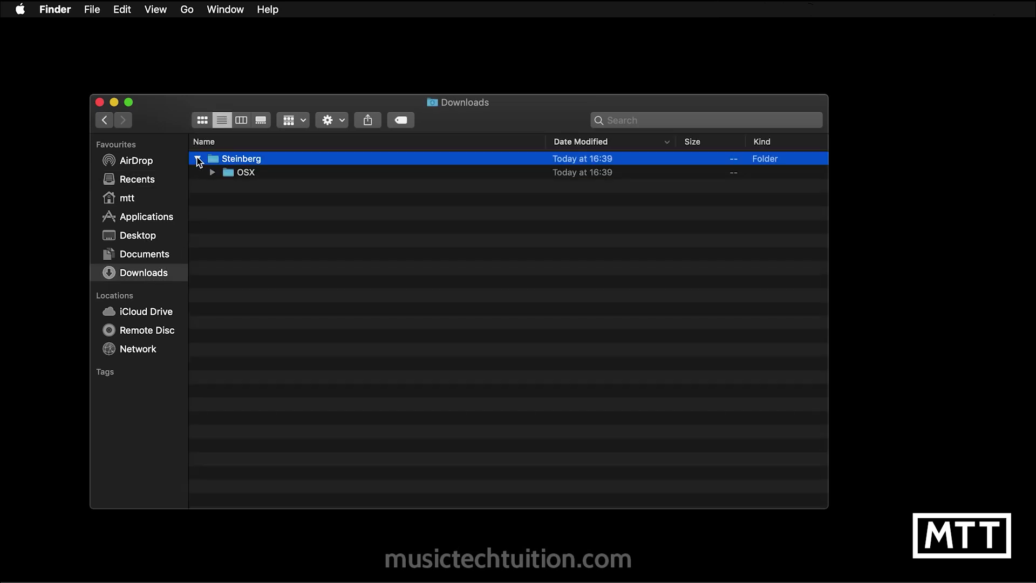
{"action": "left_click", "coordinate": [214, 173]}
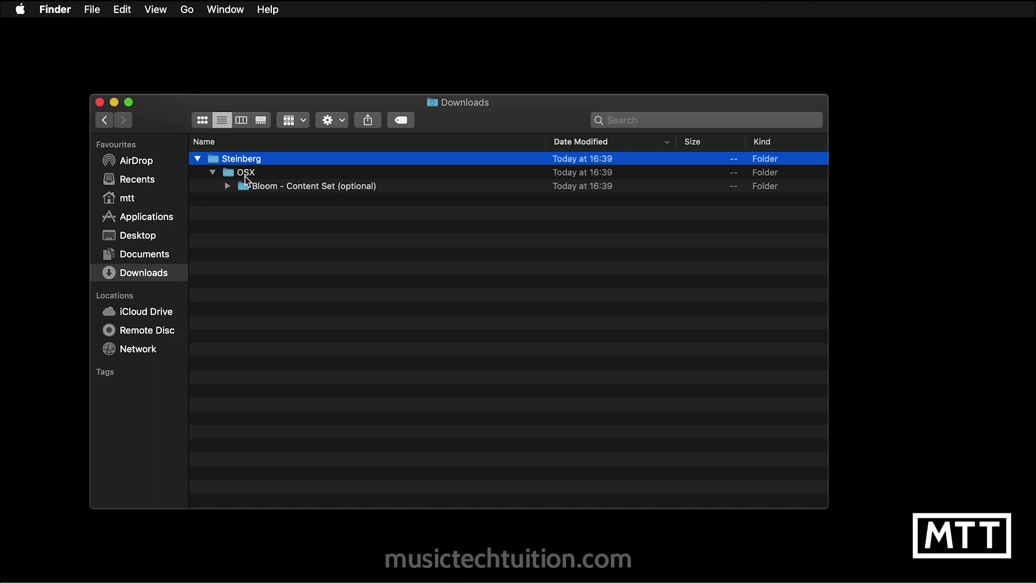
{"action": "left_click", "coordinate": [227, 186]}
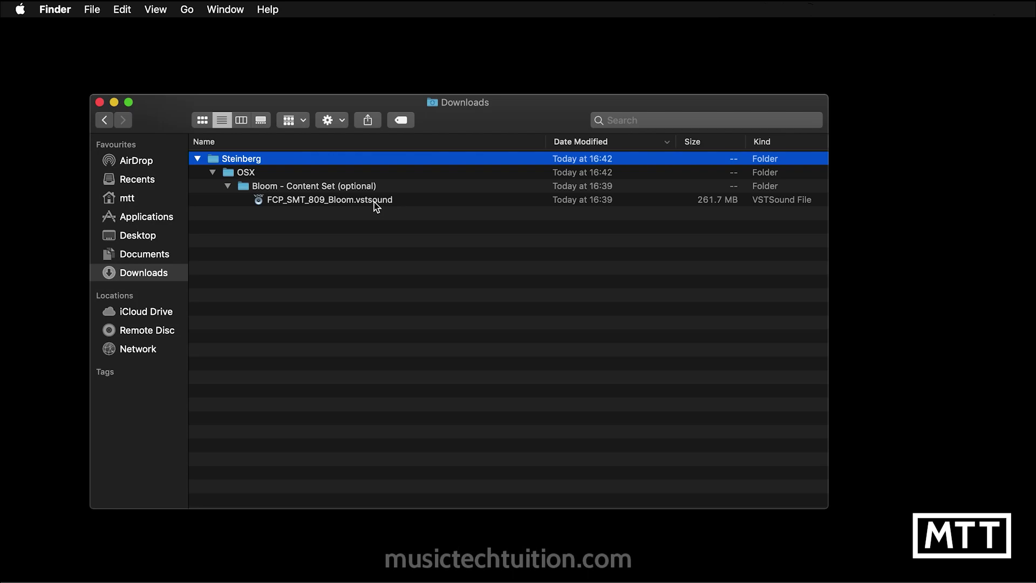
- Open FCP_SMT_809_Bloom.vstsound and register it to the default location
{"action": "double_click", "coordinate": [319, 202]}
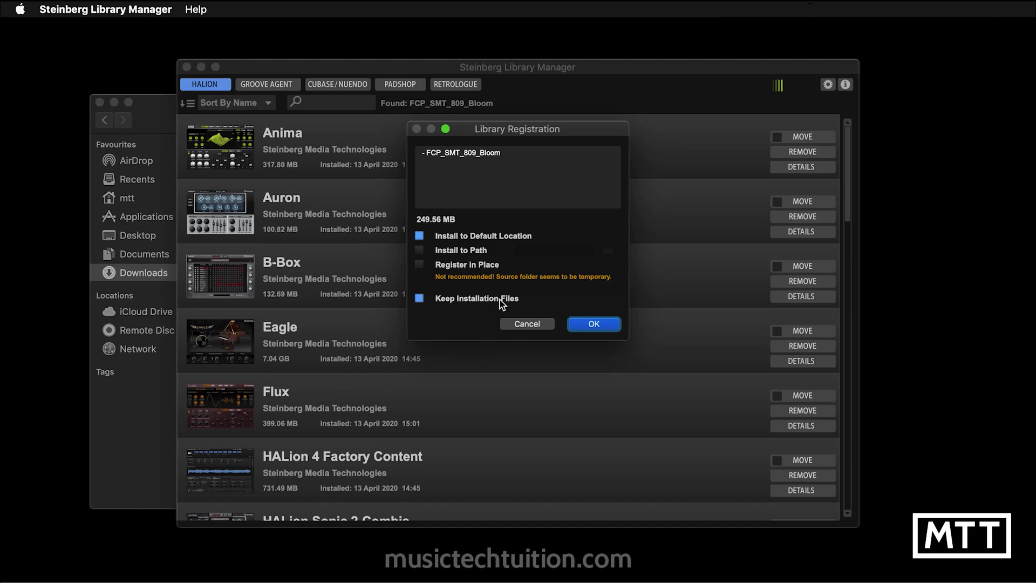
{"action": "left_click", "coordinate": [592, 324]}
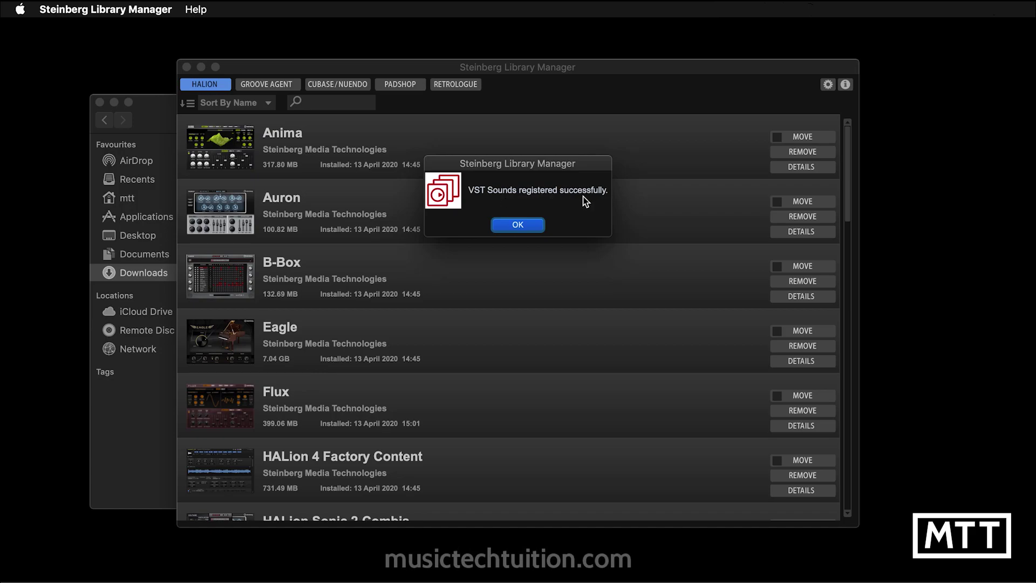
- Dismiss the success message and show the Bloom - Amy Kirkpatrick details under Cubase/Nuendo
{"action": "left_click", "coordinate": [517, 225]}
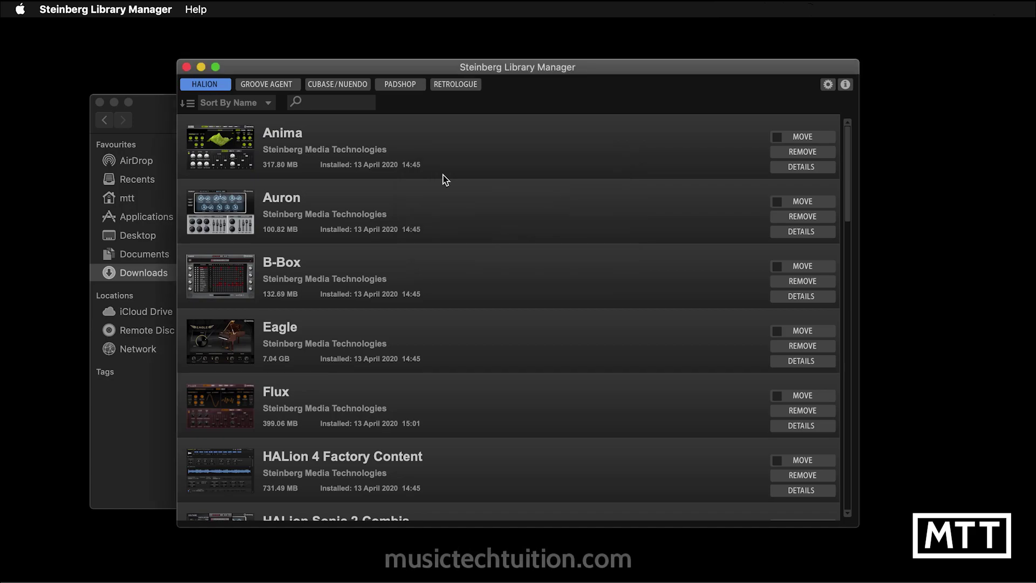
{"action": "left_click", "coordinate": [331, 87]}
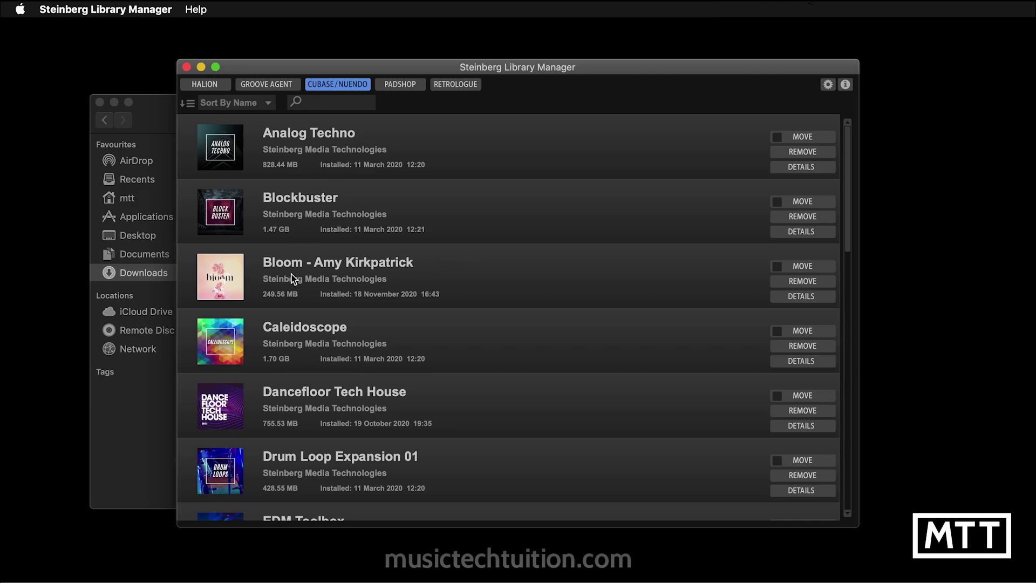
{"action": "left_click", "coordinate": [796, 298]}
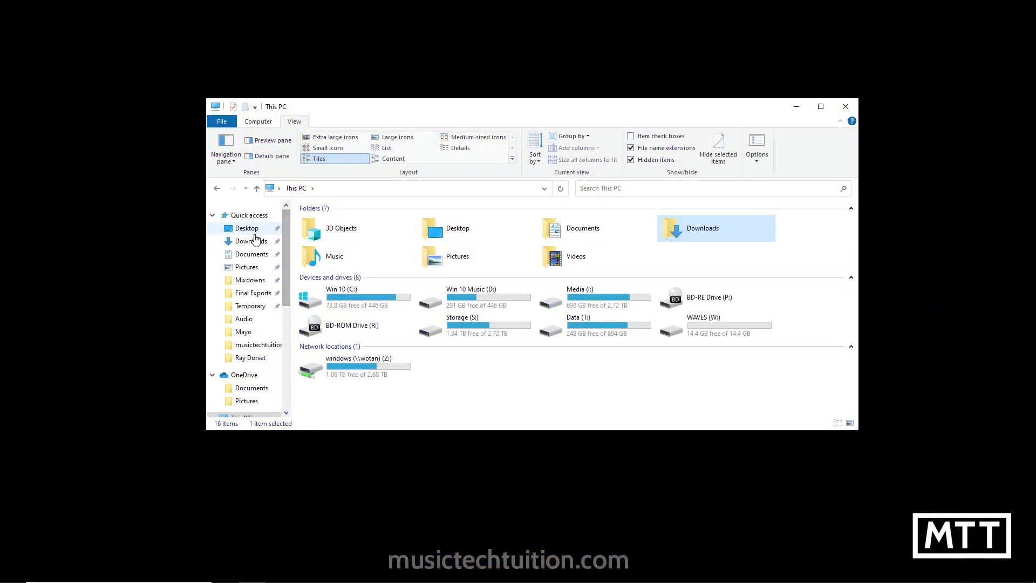
- Open FCP_SMT_809_Bloom.vstsound from Downloads > Steinberg > WIN64 > Bloom - Content Set (optional)
{"action": "left_click", "coordinate": [257, 243]}
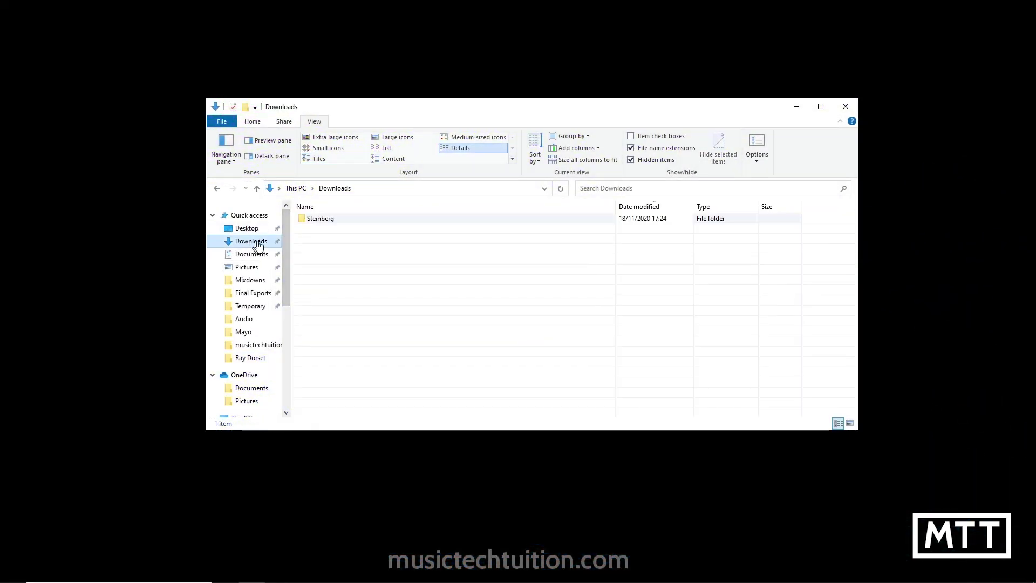
{"action": "double_click", "coordinate": [299, 216]}
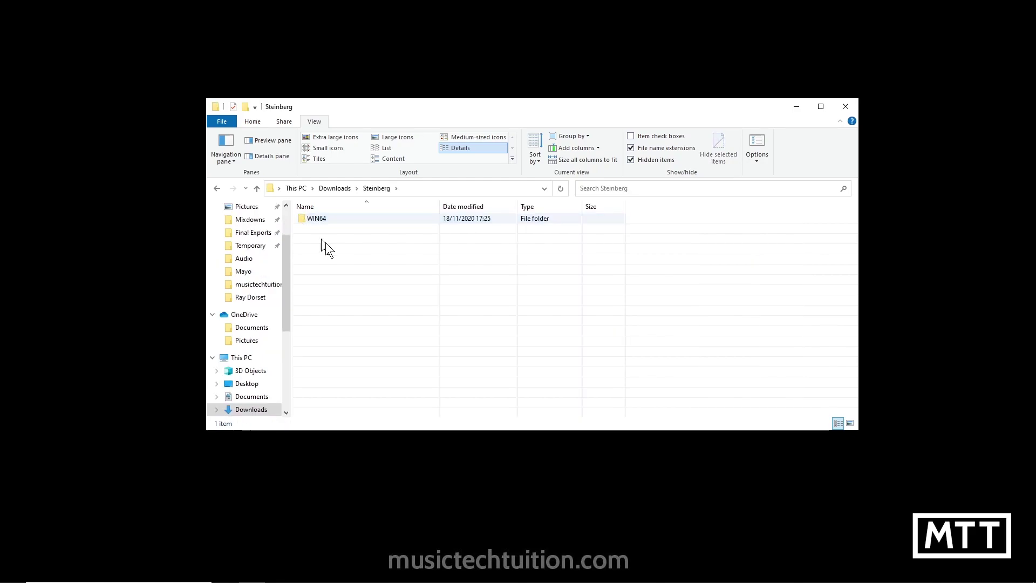
{"action": "double_click", "coordinate": [302, 219]}
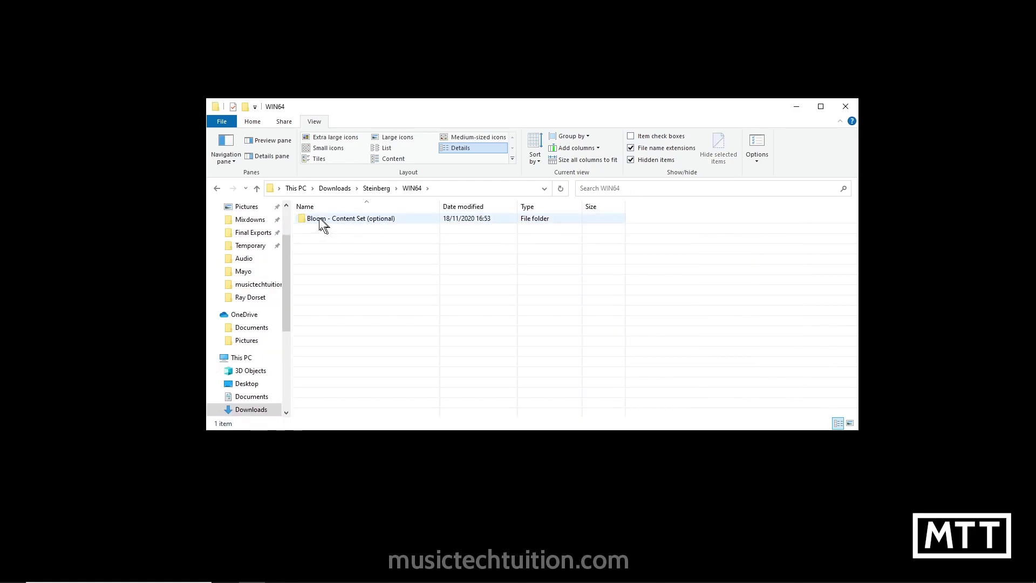
{"action": "double_click", "coordinate": [306, 219]}
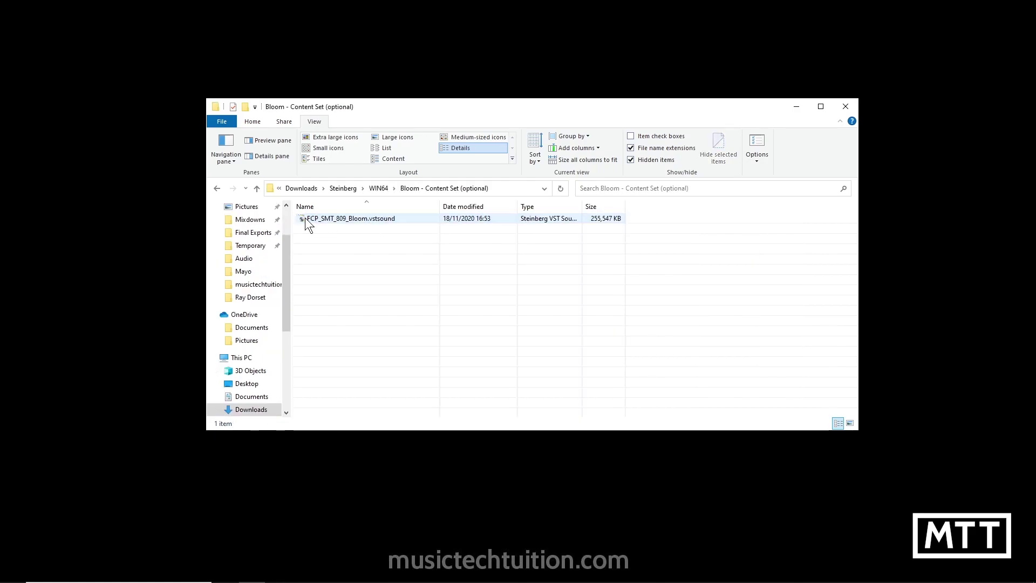
{"action": "double_click", "coordinate": [423, 219]}
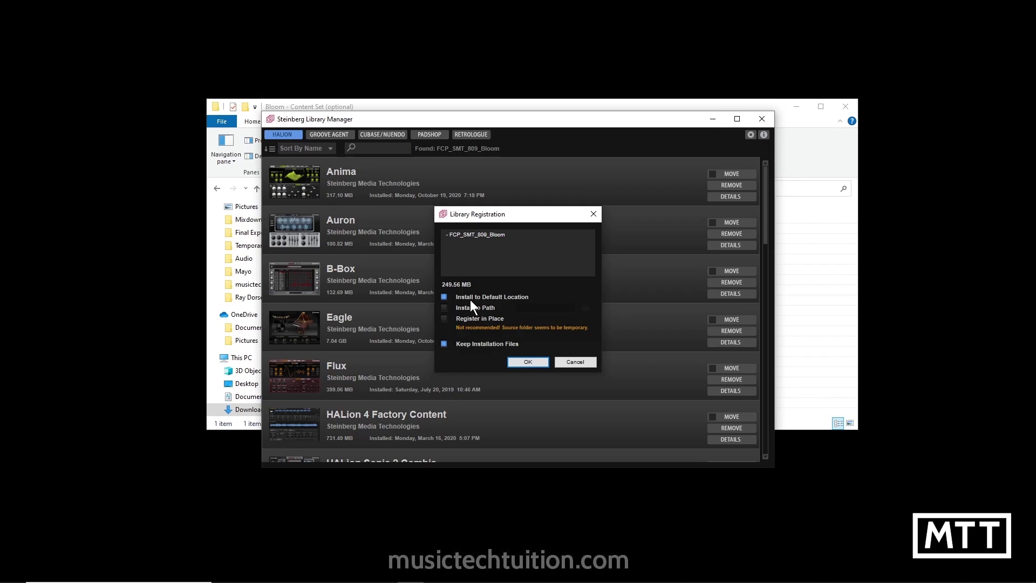
- Register Bloom to the default location and view its installed .vstsound path under CUBASE/NUENDO
{"action": "left_click", "coordinate": [527, 362]}
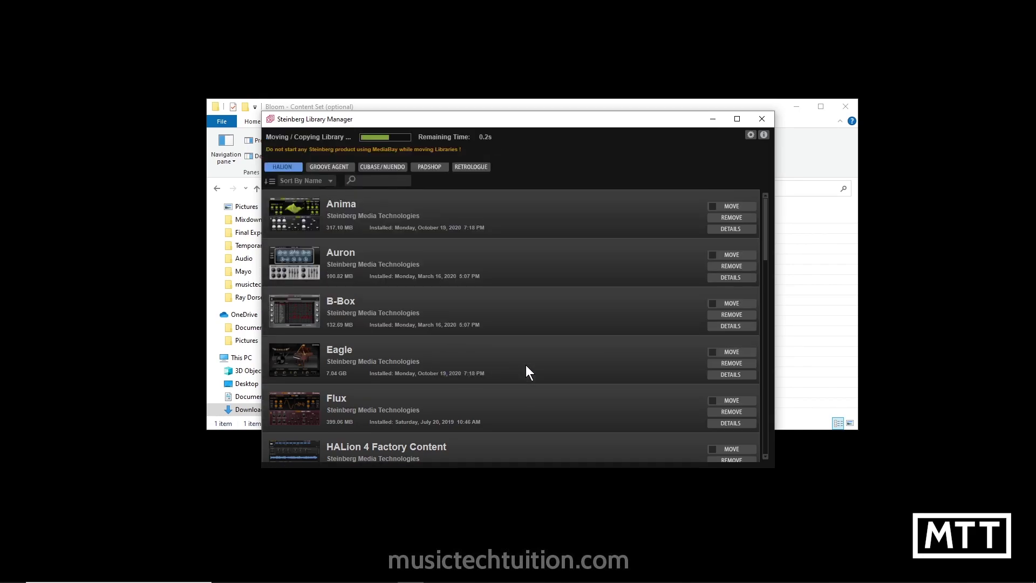
{"action": "left_click", "coordinate": [518, 313]}
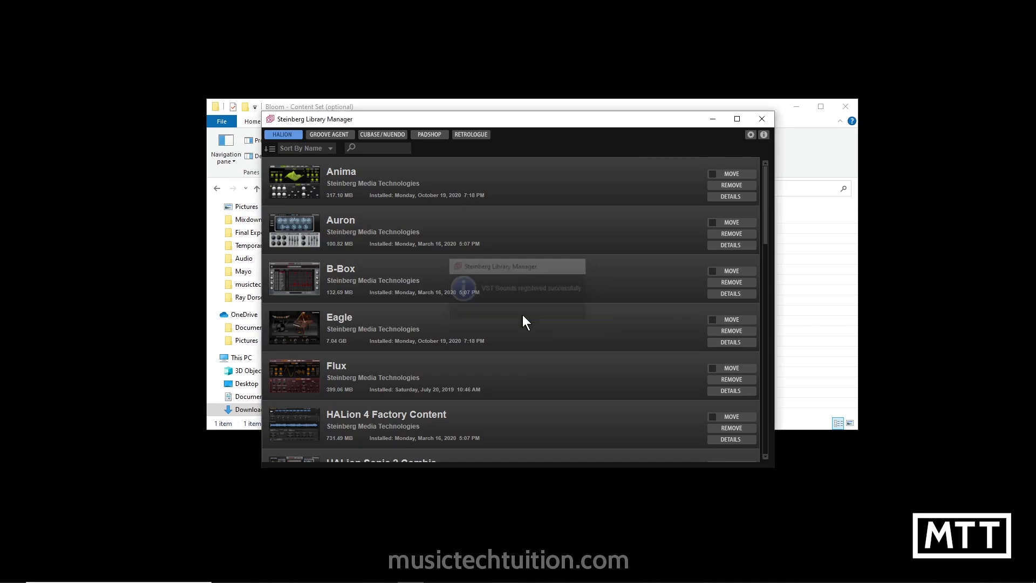
{"action": "left_click", "coordinate": [384, 135]}
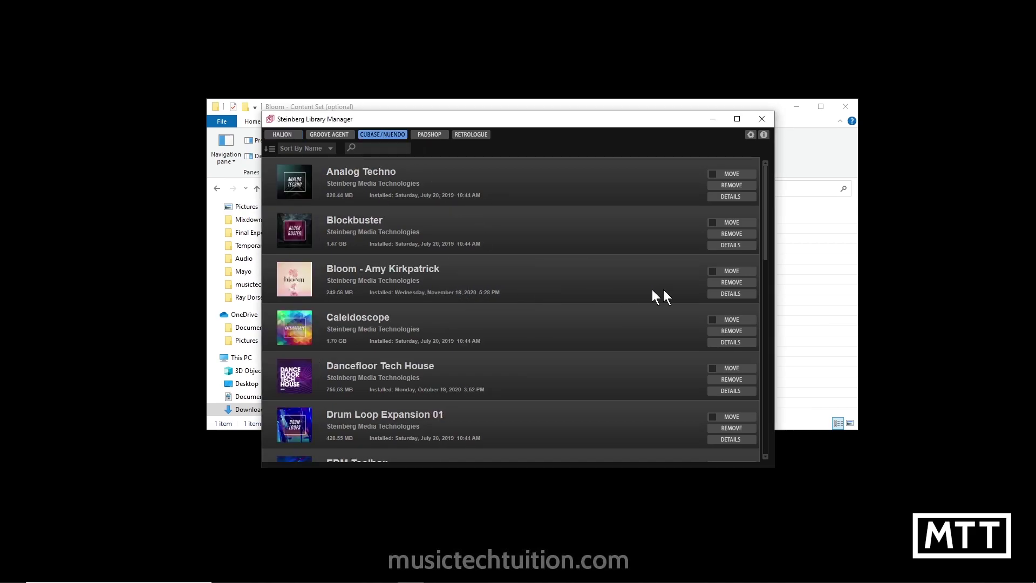
{"action": "left_click", "coordinate": [719, 295]}
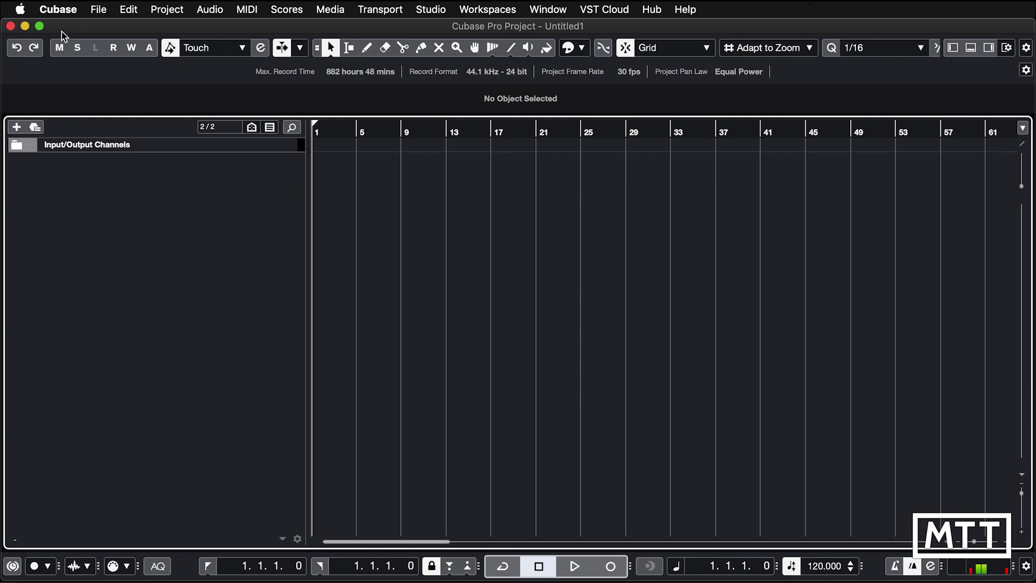
- Open MediaBay from the Media menu over the empty Untitled1 project
{"action": "left_click", "coordinate": [327, 11]}
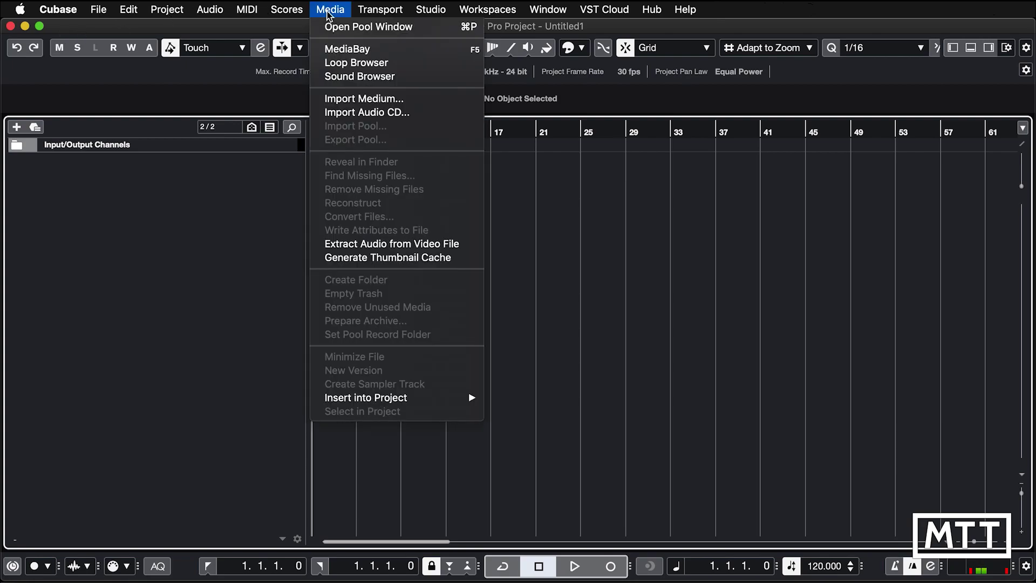
{"action": "left_click", "coordinate": [334, 52]}
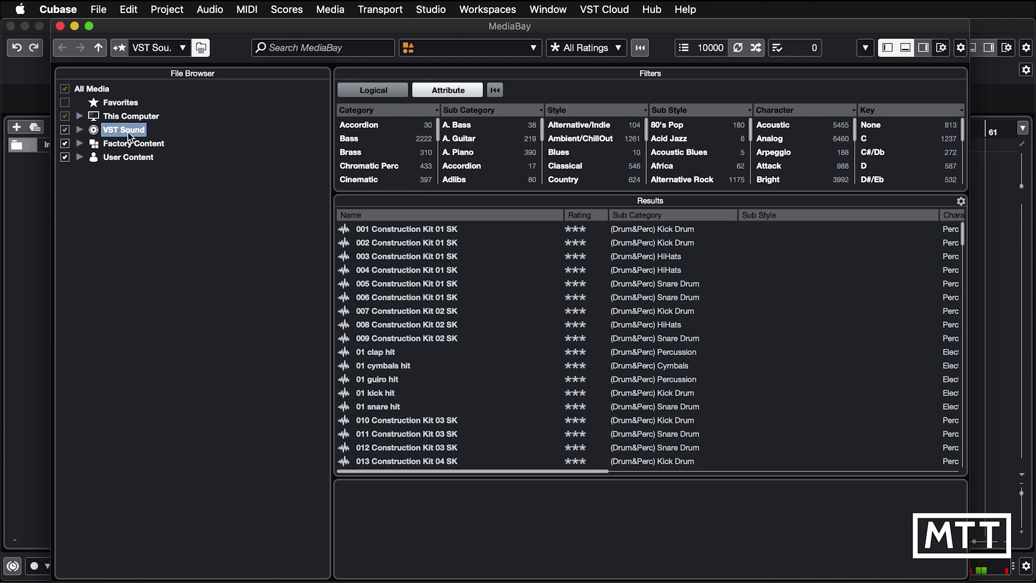
- Browse VST Sound > Bloom - Amy Kirkpatrick > Audio Files > Bloom > Loops > Get Your Body - 140 Dm
{"action": "left_click", "coordinate": [80, 129]}
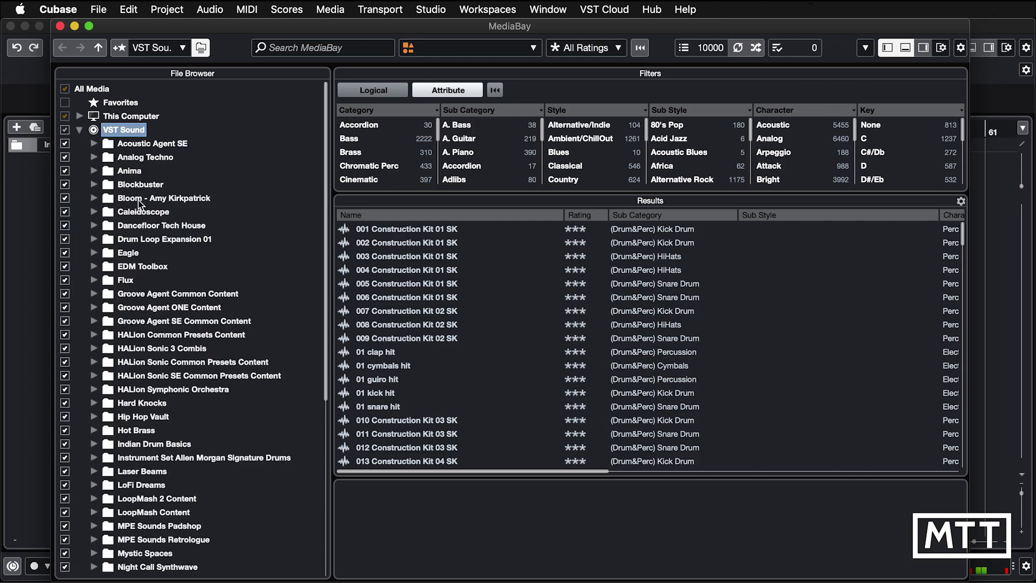
{"action": "left_click", "coordinate": [94, 197]}
{"action": "left_click", "coordinate": [108, 212]}
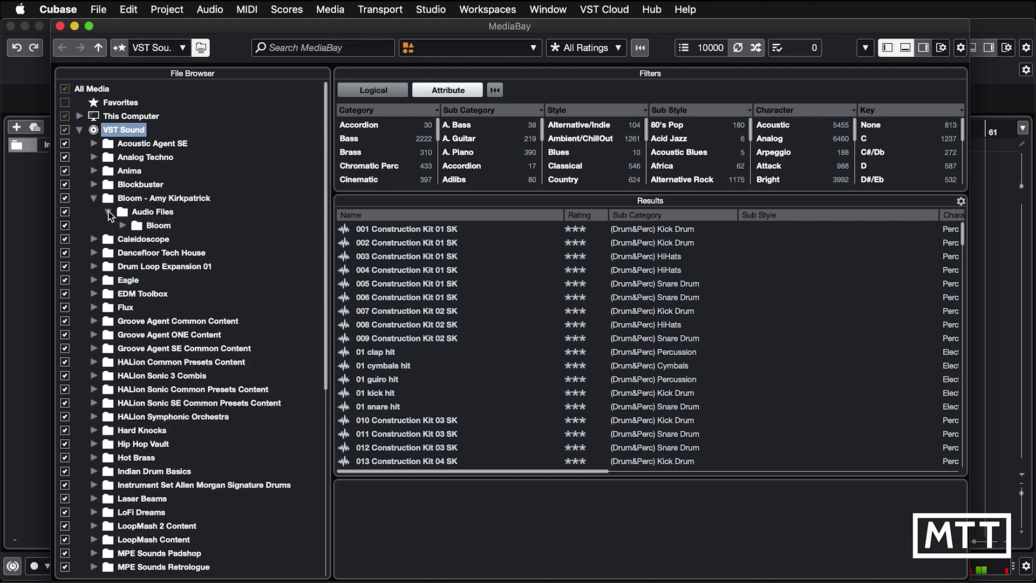
{"action": "left_click", "coordinate": [123, 226]}
{"action": "left_click", "coordinate": [137, 239]}
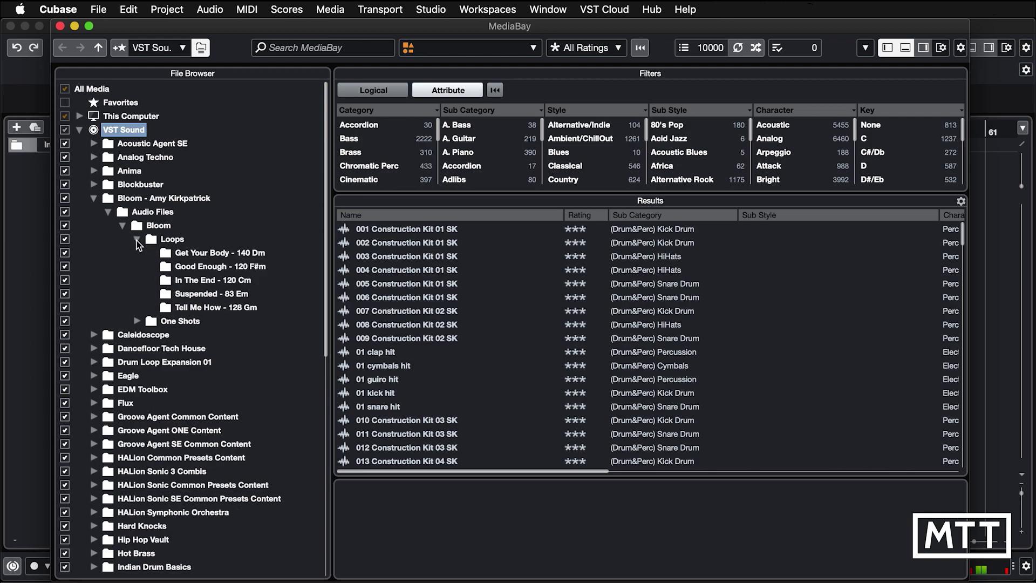
{"action": "left_click", "coordinate": [210, 254]}
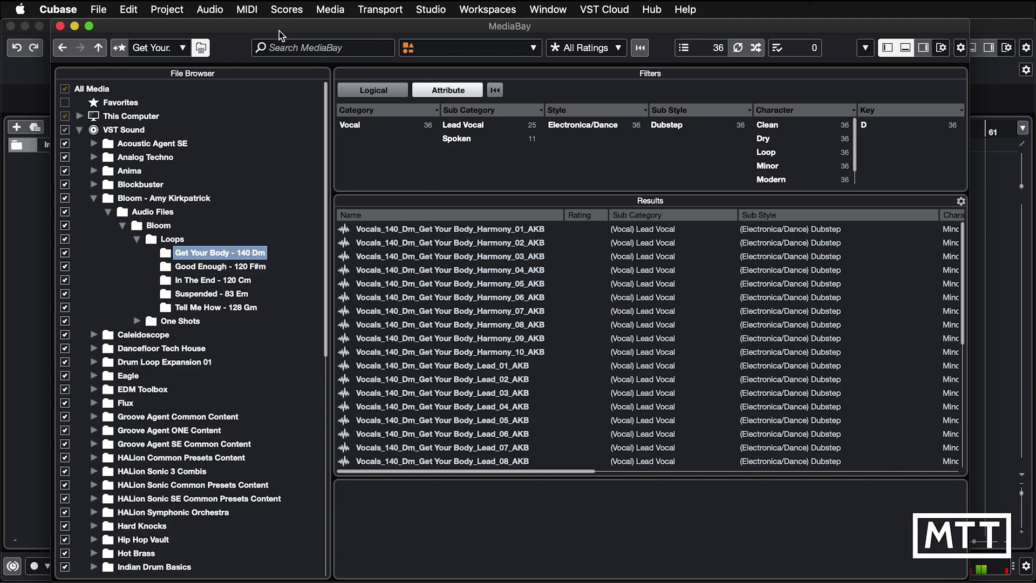
- Drag the Vocals_140_Dm_Get Your Body_Harmony_01_AKB loop from MediaBay into the project at bar 1
{"action": "left_click_drag", "start_coordinate": [280, 31], "coordinate": [736, 97]}
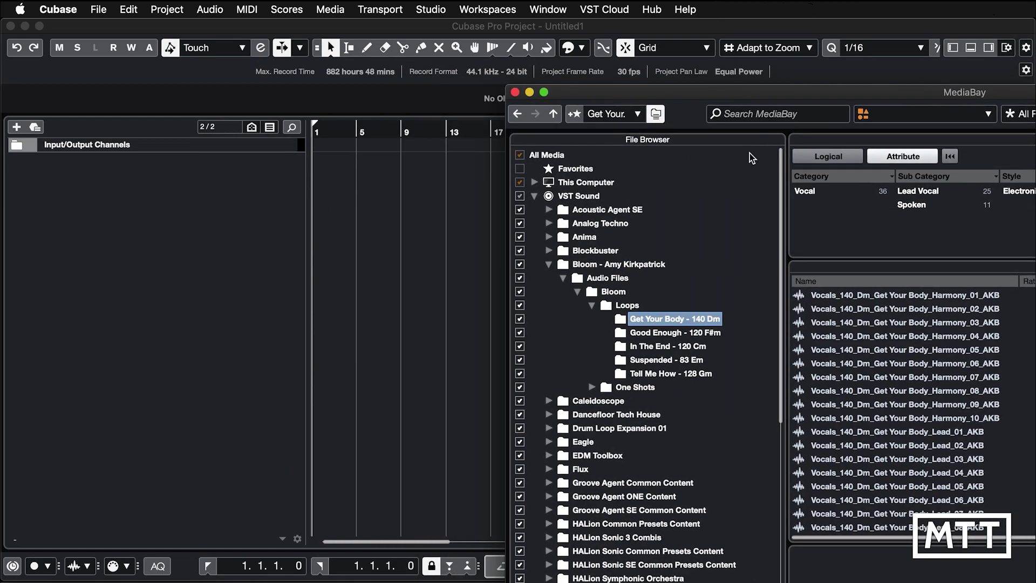
{"action": "left_click_drag", "start_coordinate": [848, 302], "coordinate": [319, 164]}
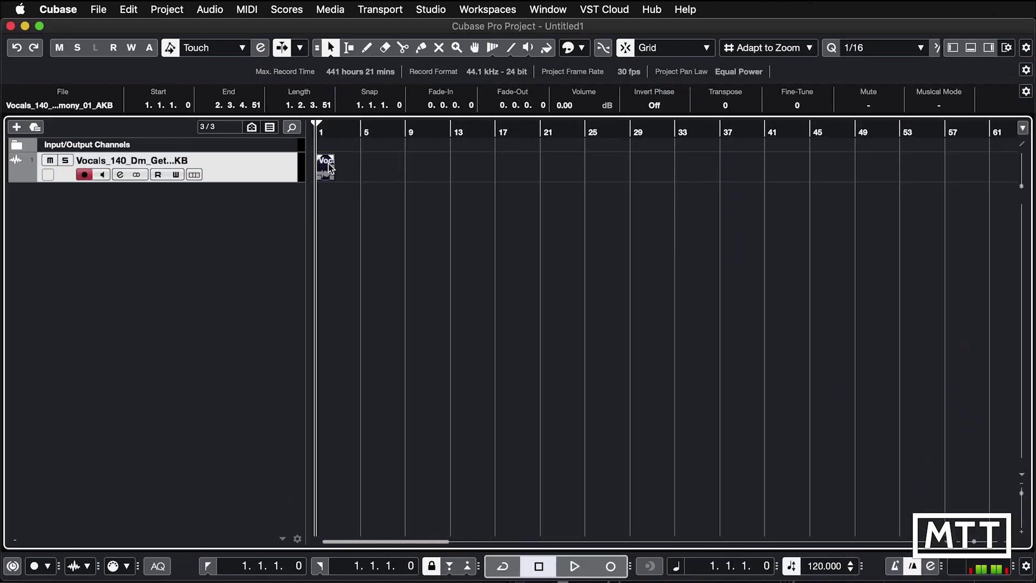